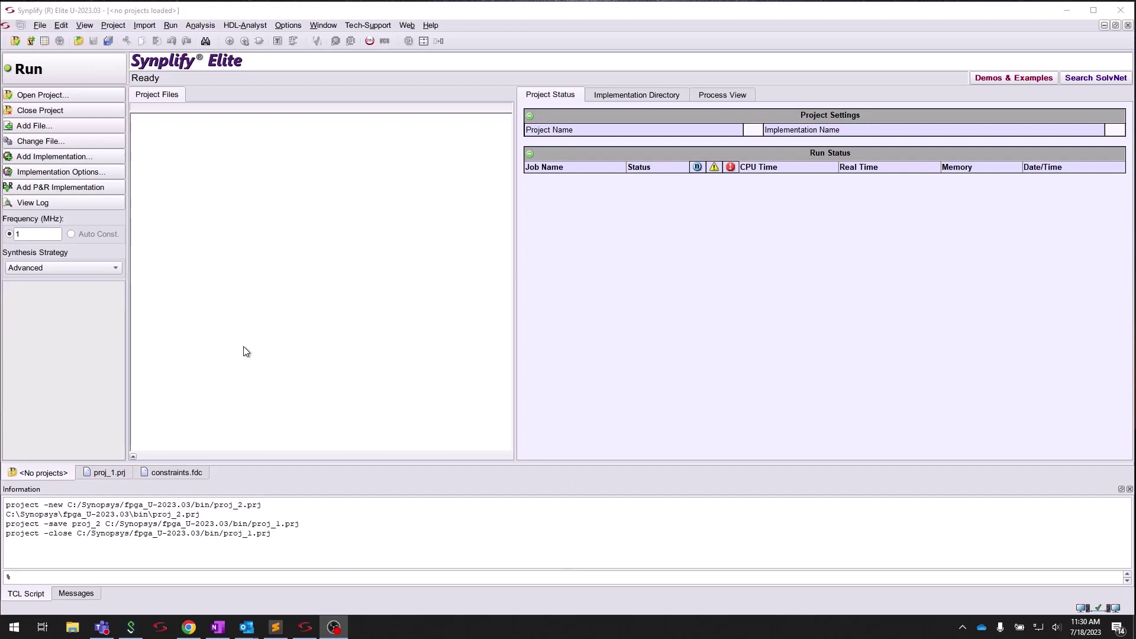
Focus the Synplify Elite window while no project is loaded.
{"action": "left_click", "coordinate": [246, 352]}
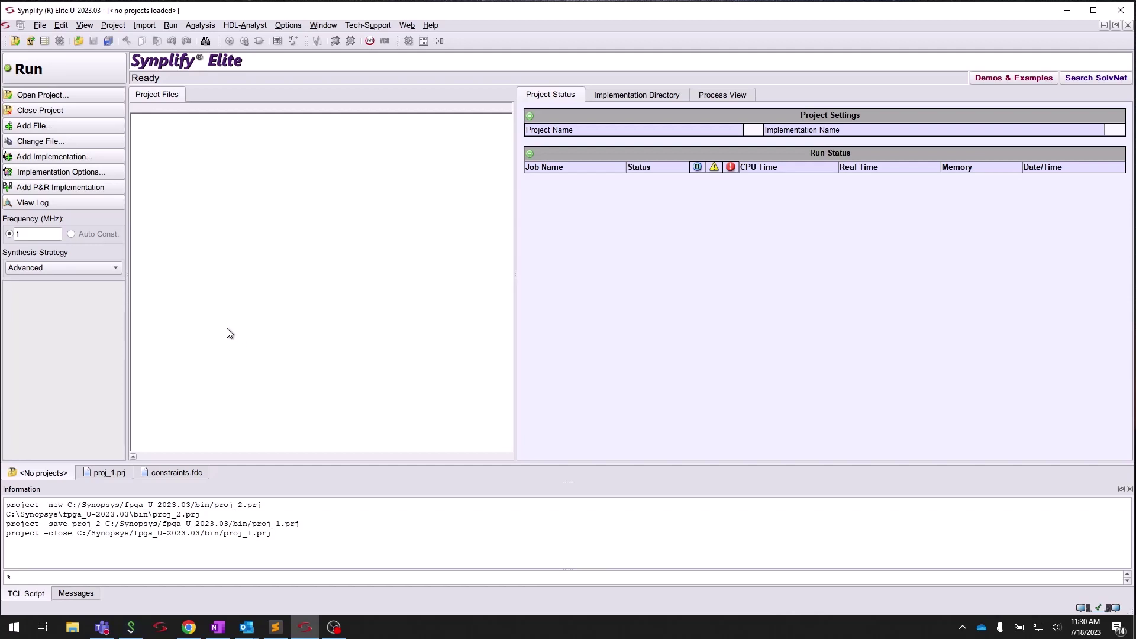
Create a new empty project, proj_2, with rev_3 targeting Xilinx Artix7 XC7A100T.
{"action": "left_click", "coordinate": [40, 25]}
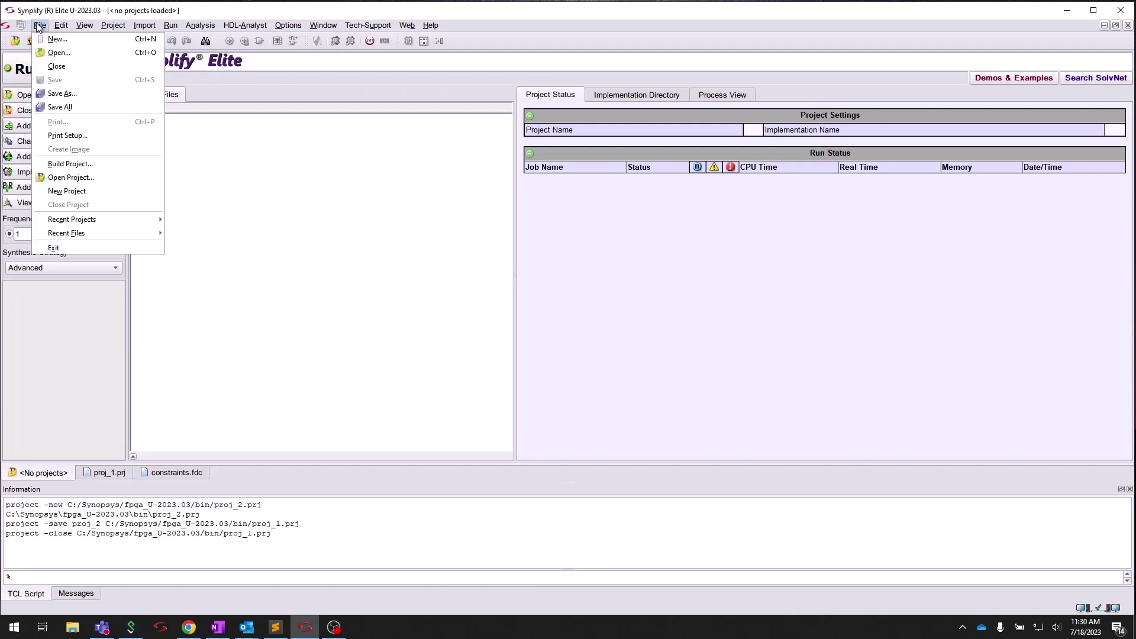
{"action": "left_click", "coordinate": [67, 190]}
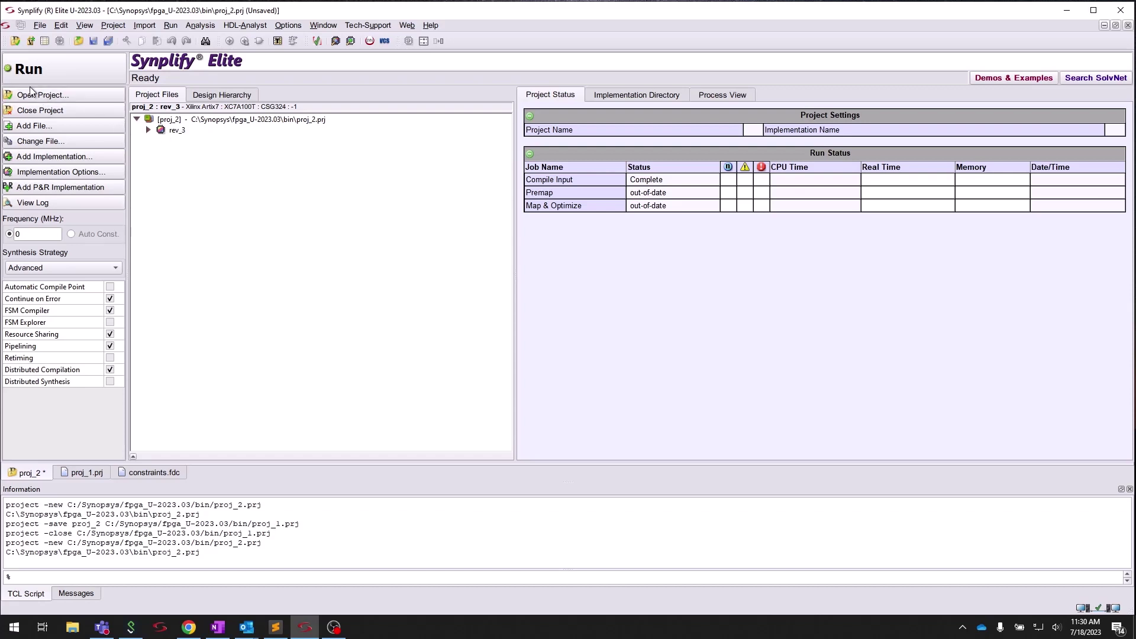
Save the project as proj_test.prj in C:\designs\project_example.
{"action": "left_click", "coordinate": [39, 25]}
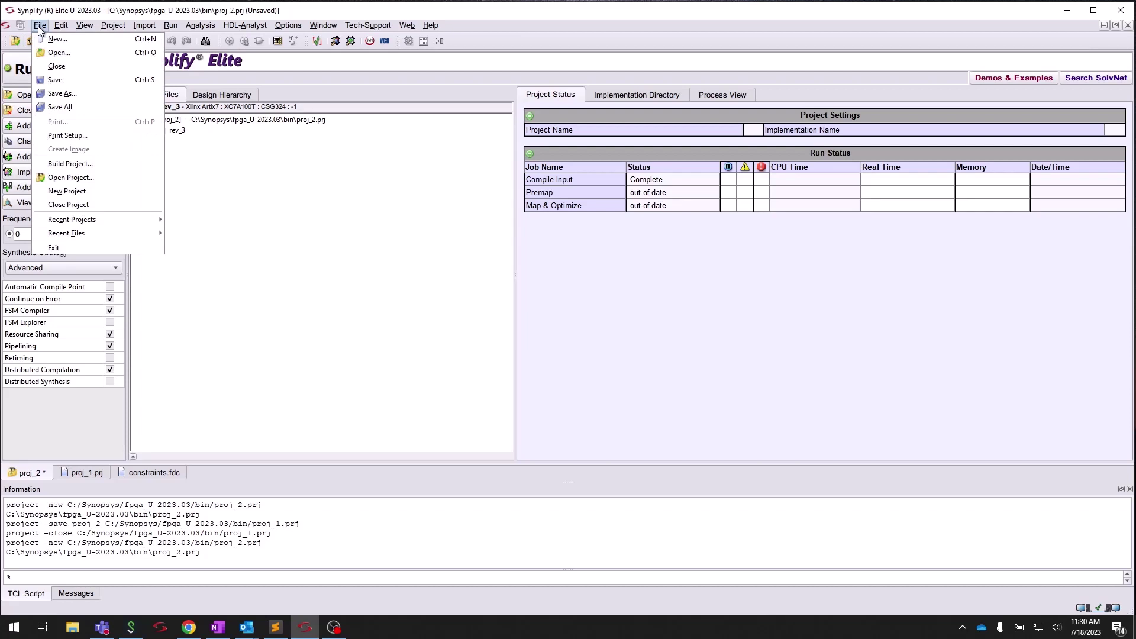
{"action": "left_click", "coordinate": [63, 93]}
{"action": "left_click", "coordinate": [314, 51]}
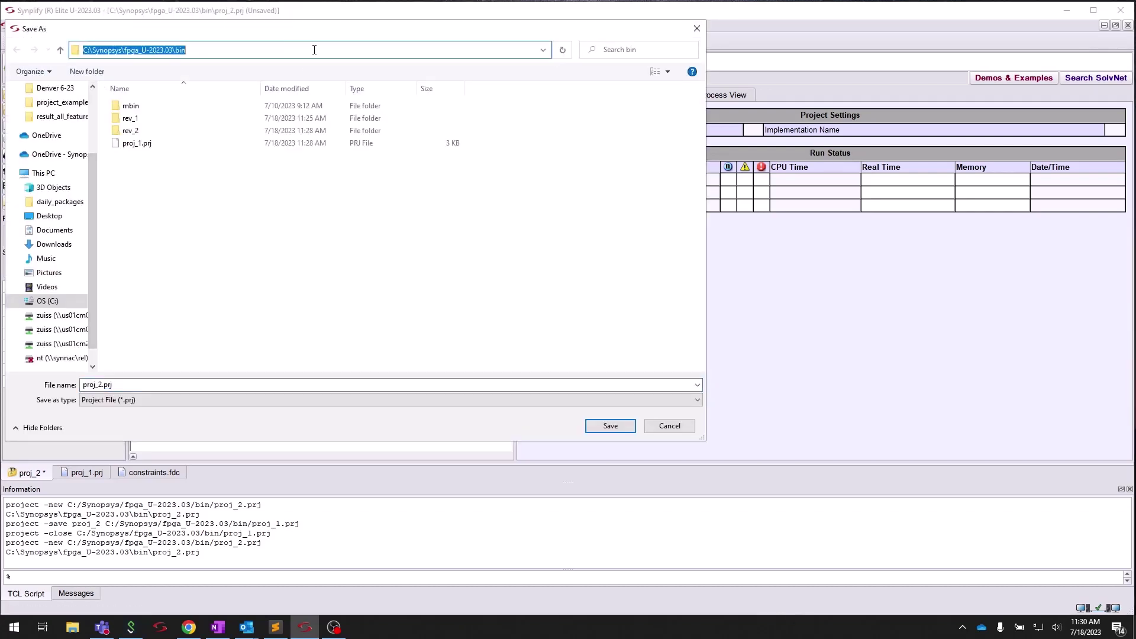
{"action": "type", "text": "C:\\designs\\project_example"}
{"action": "key", "text": "Return"}
{"action": "left_click", "coordinate": [138, 384]}
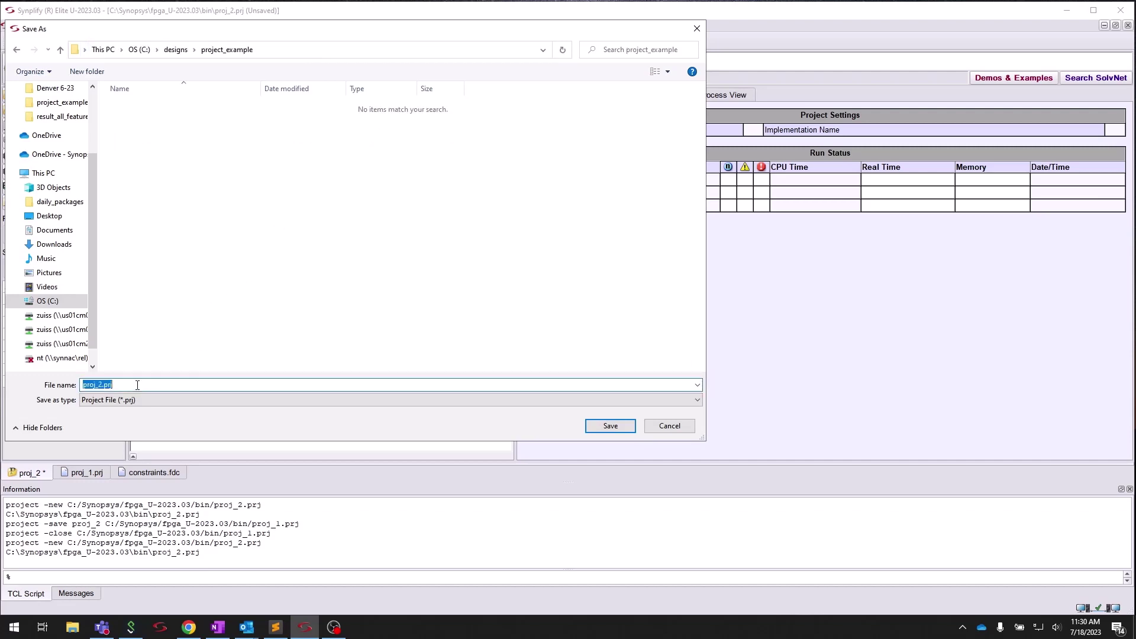
{"action": "left_click", "coordinate": [137, 385]}
{"action": "key", "text": "BackSpace"}
{"action": "type", "text": "test"}
{"action": "left_click", "coordinate": [610, 426]}
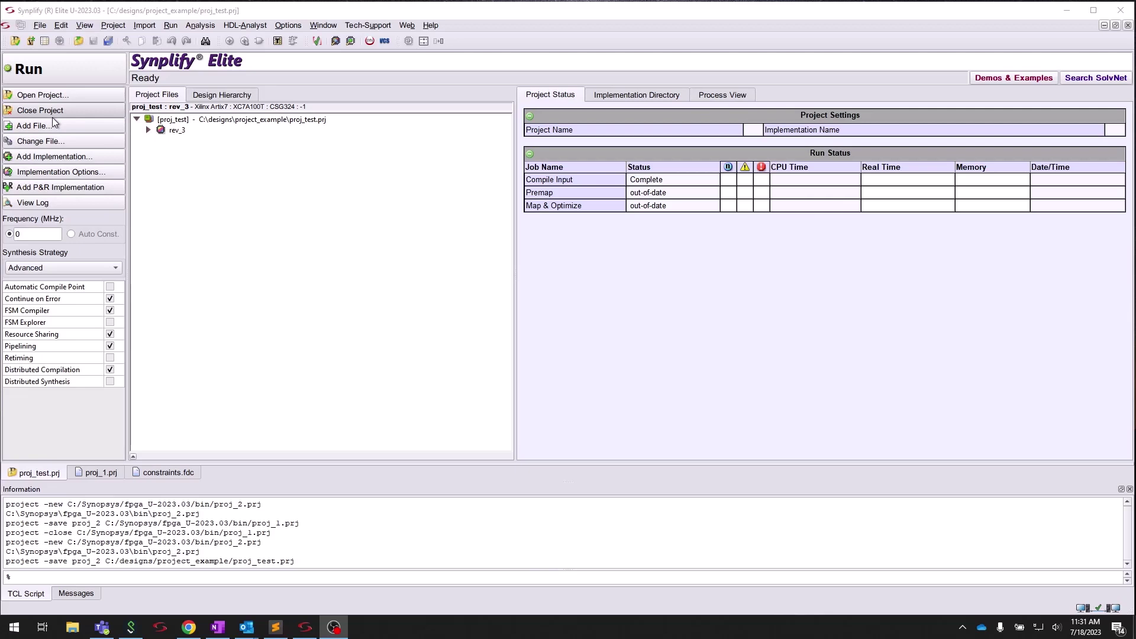
Set the implementation technology to Xilinx Artix7, XC7A100T, CSG324, speed -1.
{"action": "left_click", "coordinate": [49, 172]}
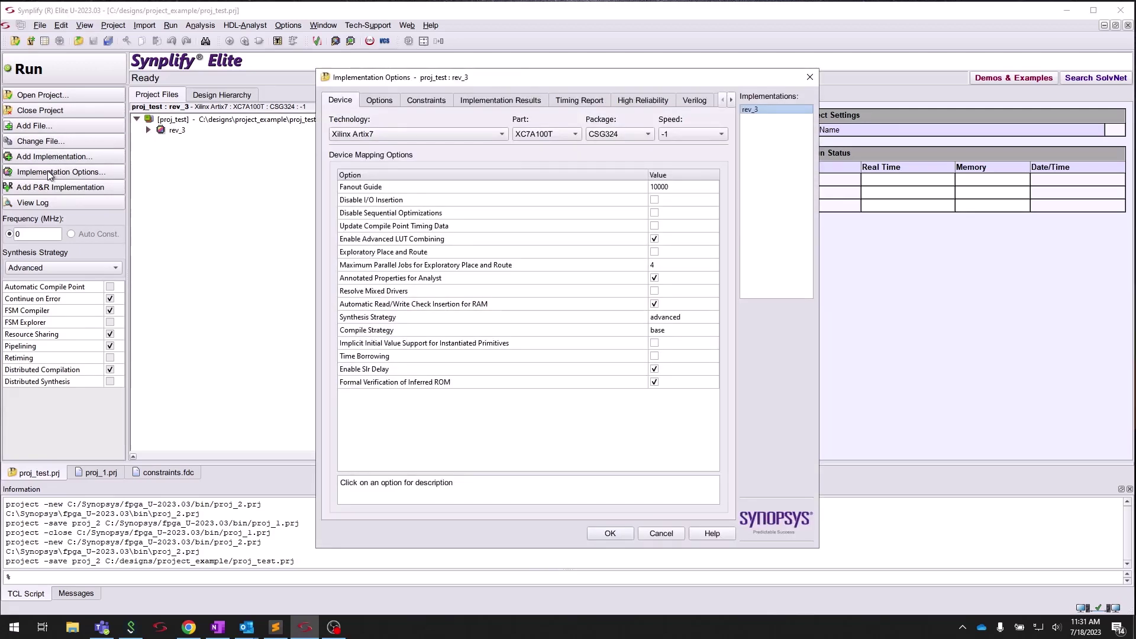
{"action": "left_click", "coordinate": [413, 136]}
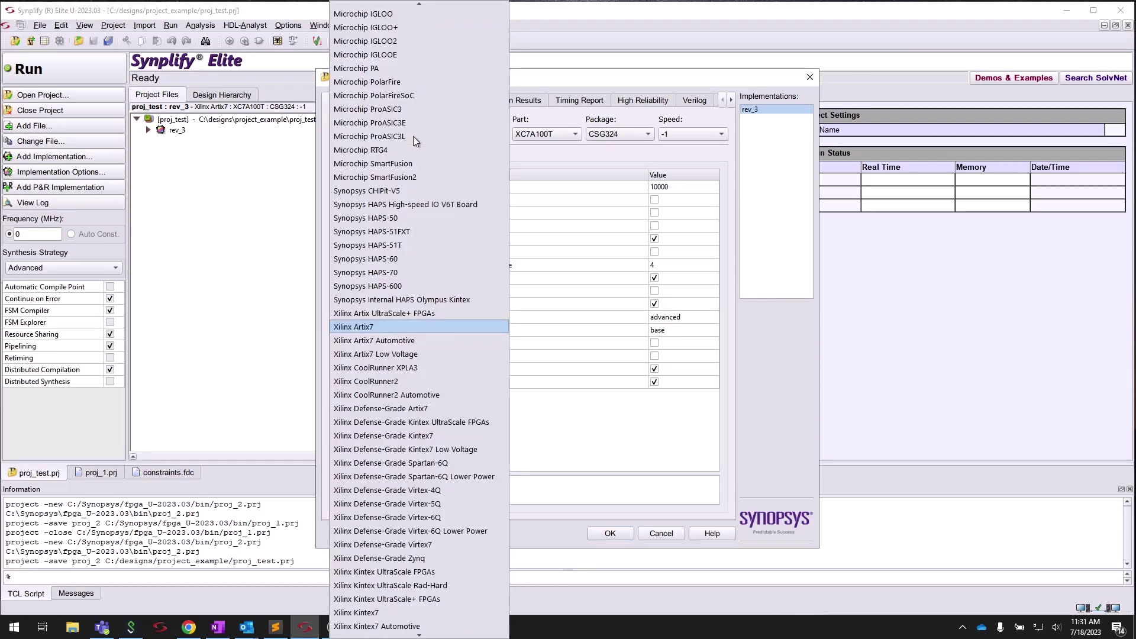
{"action": "left_click", "coordinate": [371, 326]}
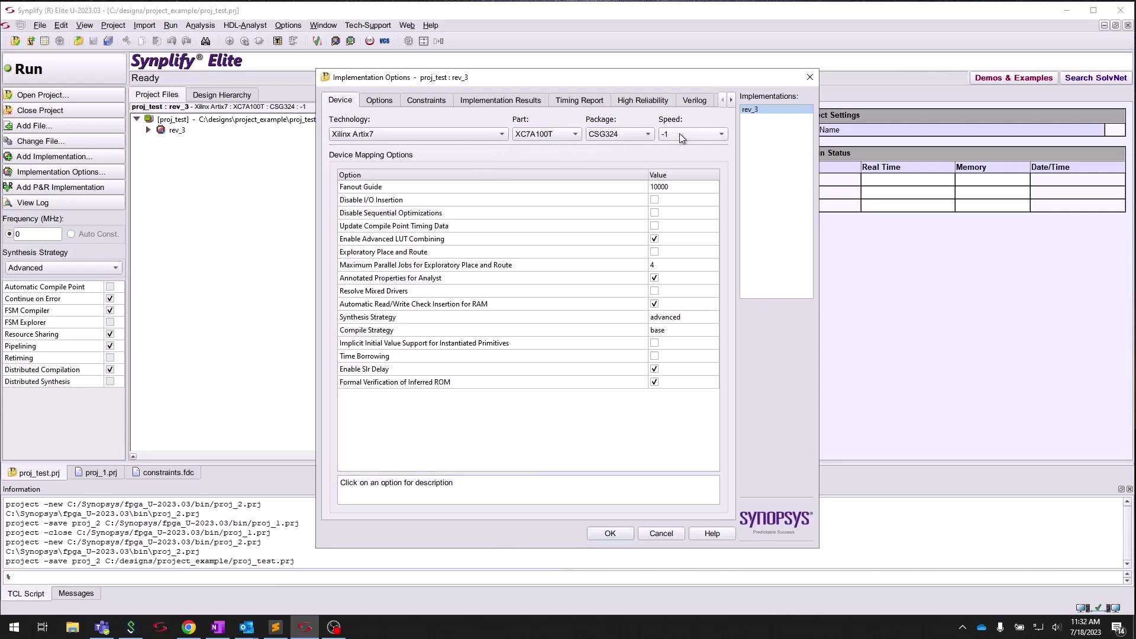
{"action": "left_click", "coordinate": [611, 534]}
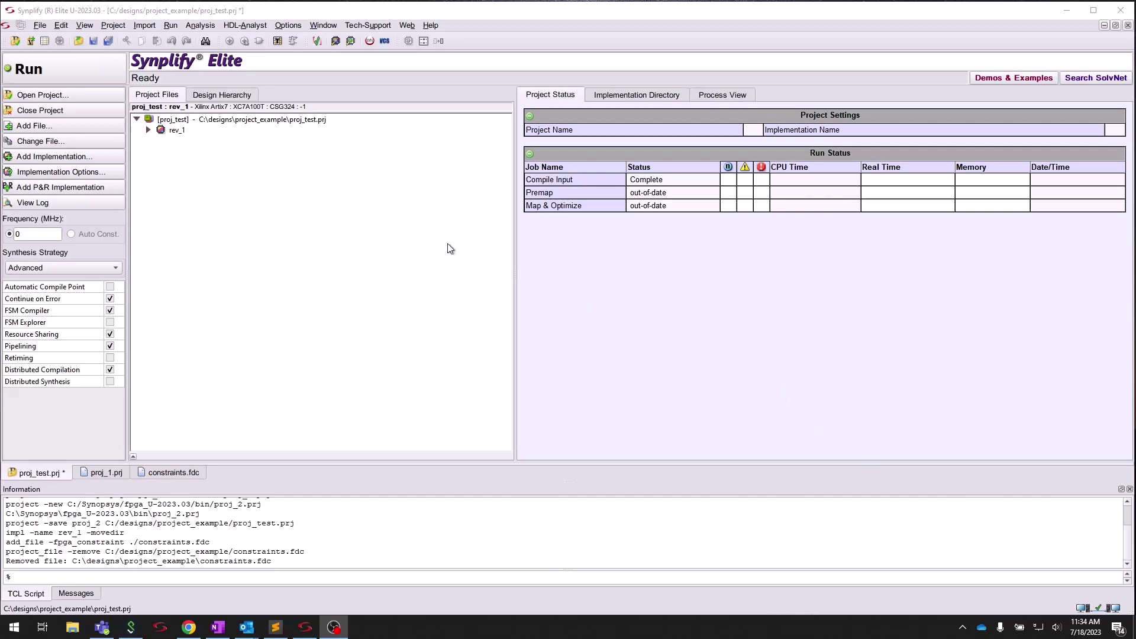
Add the HDL source files counter.vhd and top_level.v to proj_test.
{"action": "left_click", "coordinate": [94, 125]}
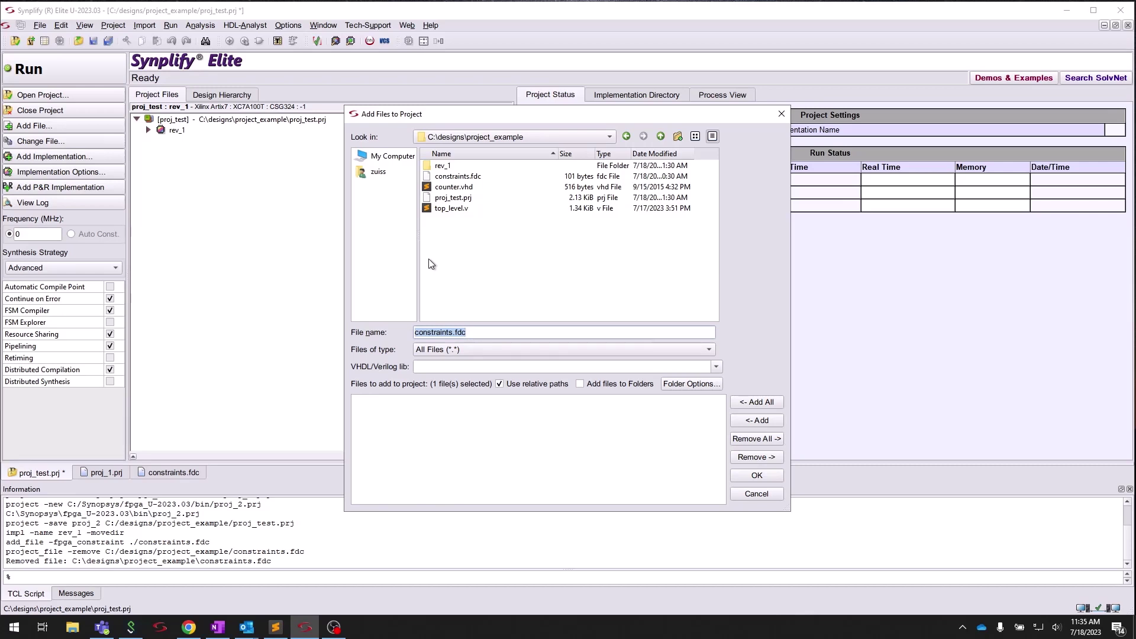
{"action": "left_click", "coordinate": [467, 350]}
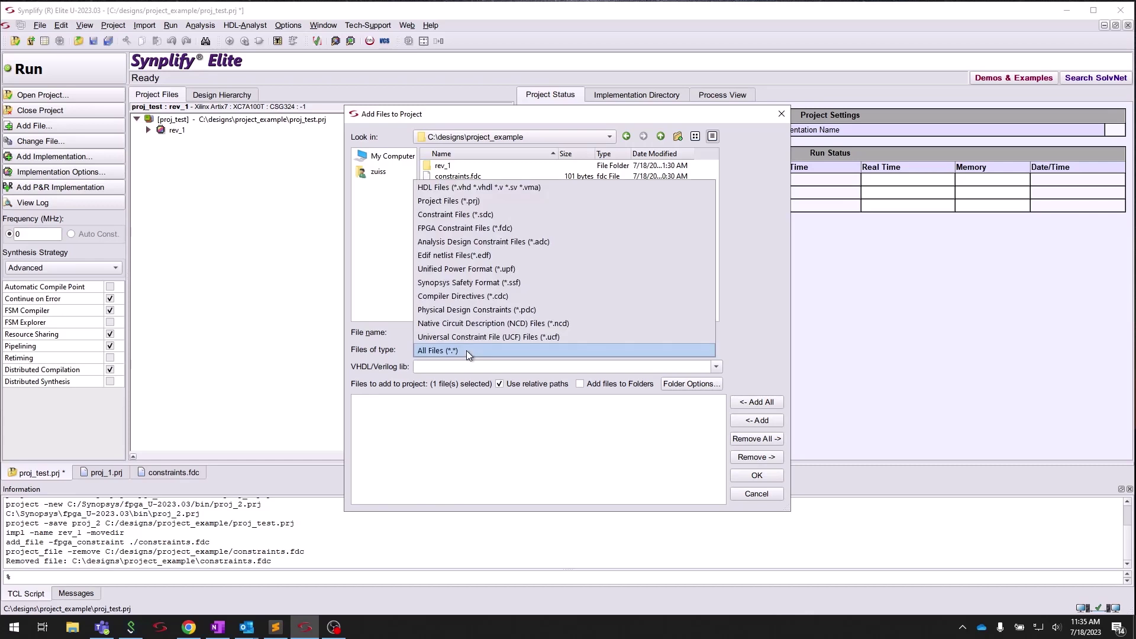
{"action": "left_click", "coordinate": [471, 187]}
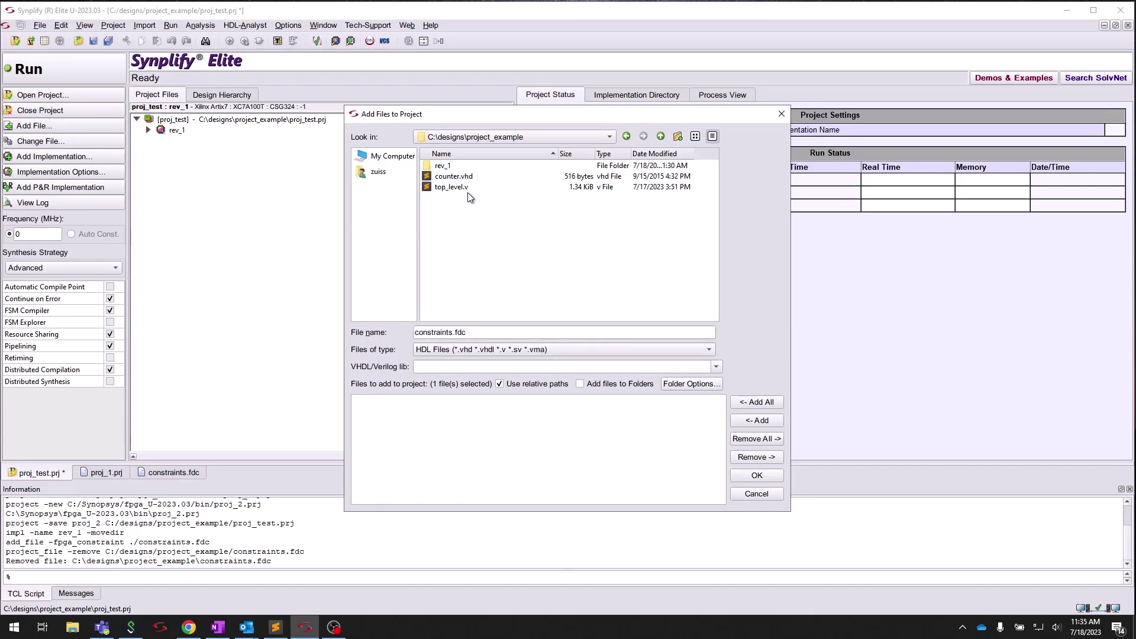
{"action": "left_click", "coordinate": [467, 177]}
{"action": "left_click", "coordinate": [467, 189], "text": "shift"}
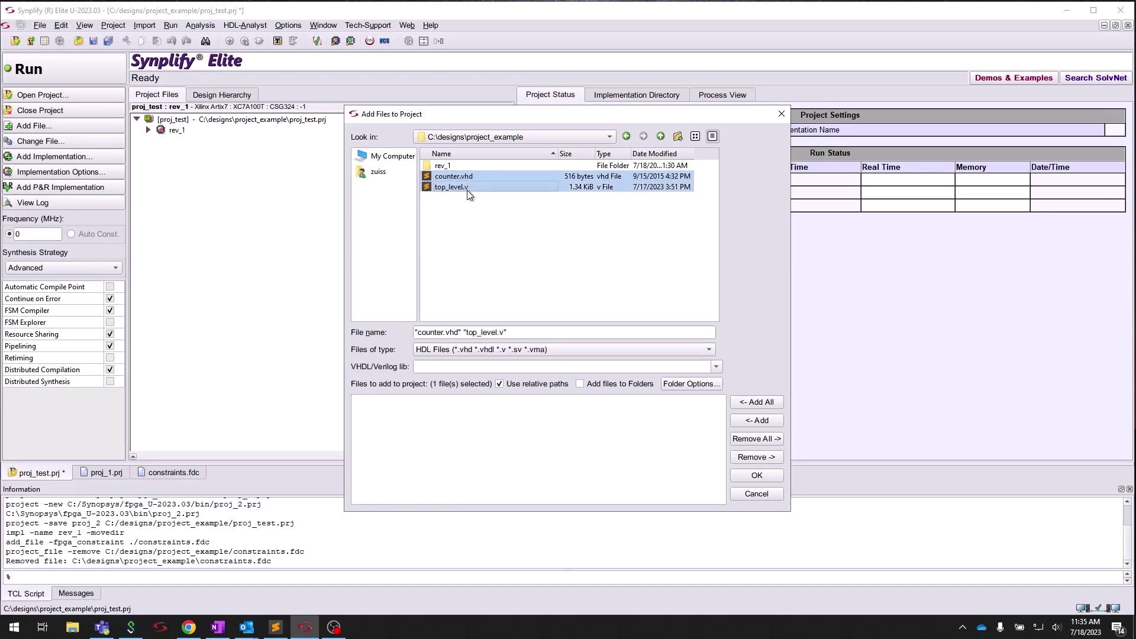
{"action": "left_click", "coordinate": [762, 421]}
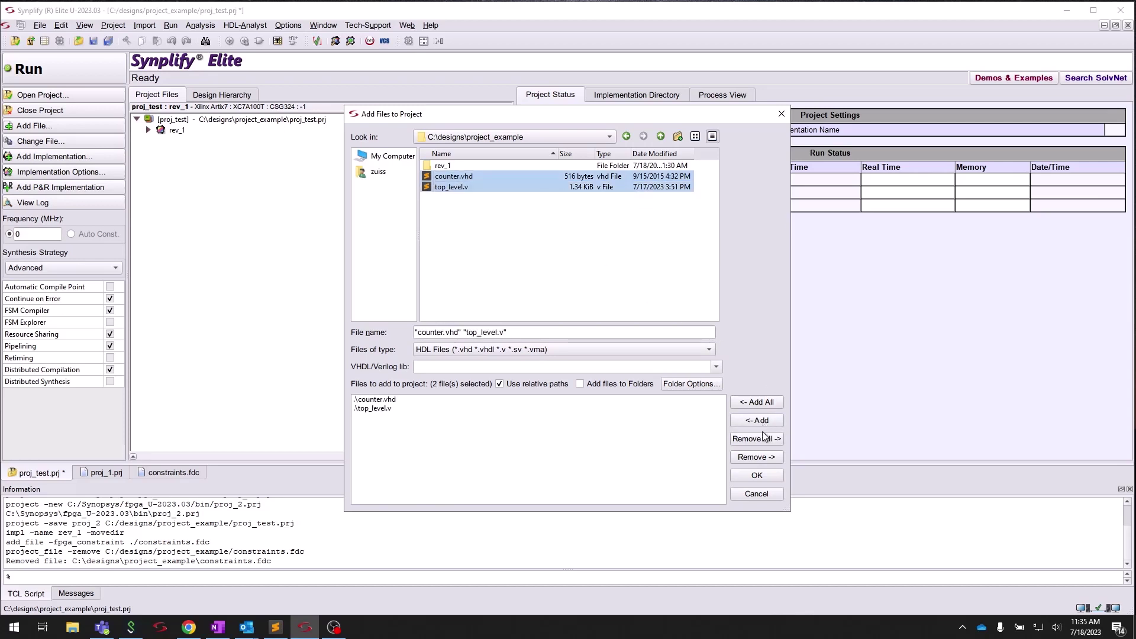
{"action": "left_click", "coordinate": [758, 476]}
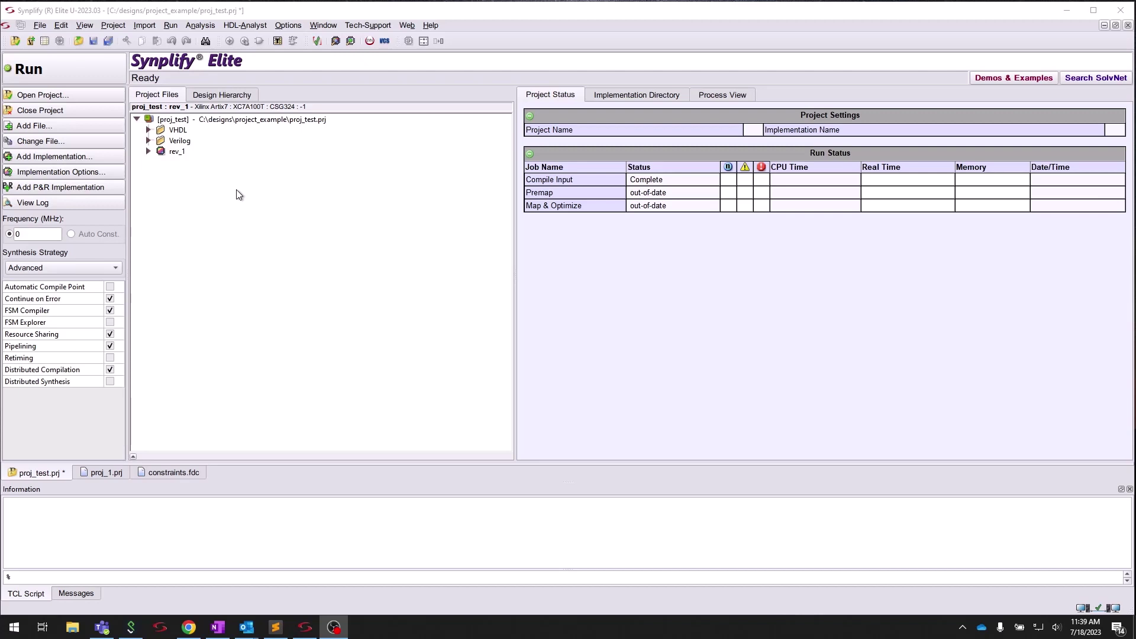
Add constraints.fdc to the project as an FPGA constraint file.
{"action": "left_click", "coordinate": [79, 124]}
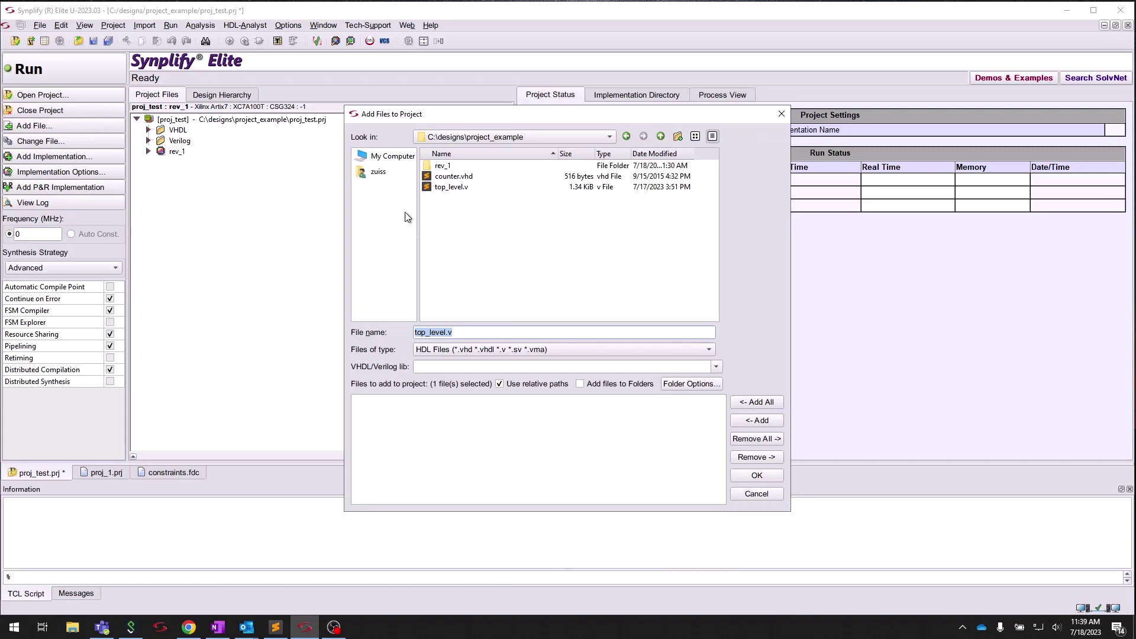
{"action": "left_click", "coordinate": [616, 350]}
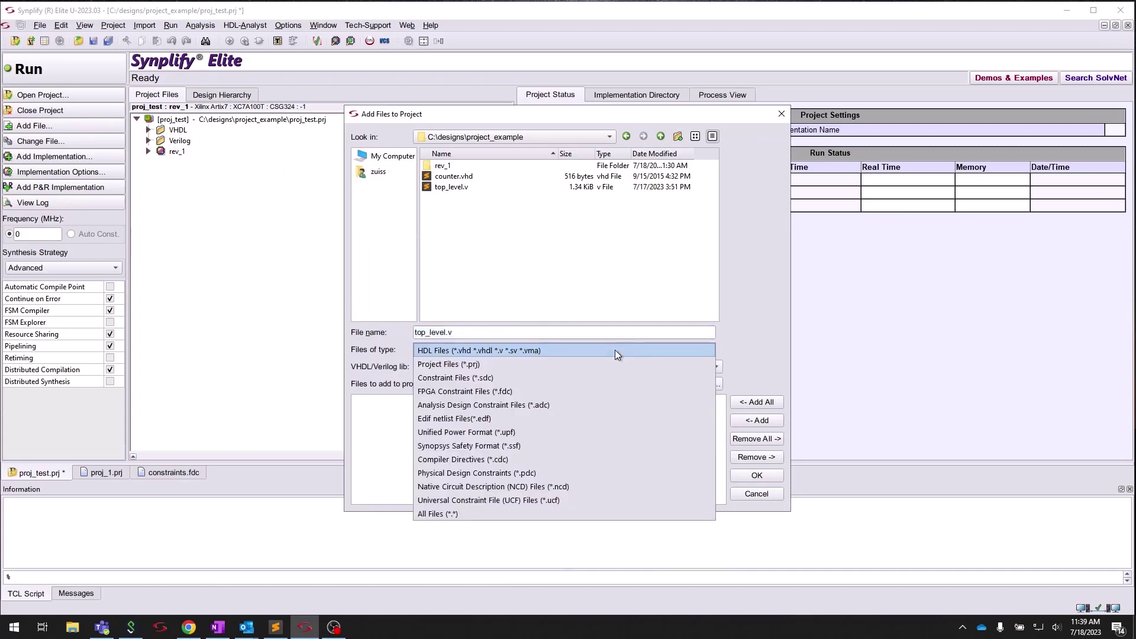
{"action": "left_click", "coordinate": [601, 392]}
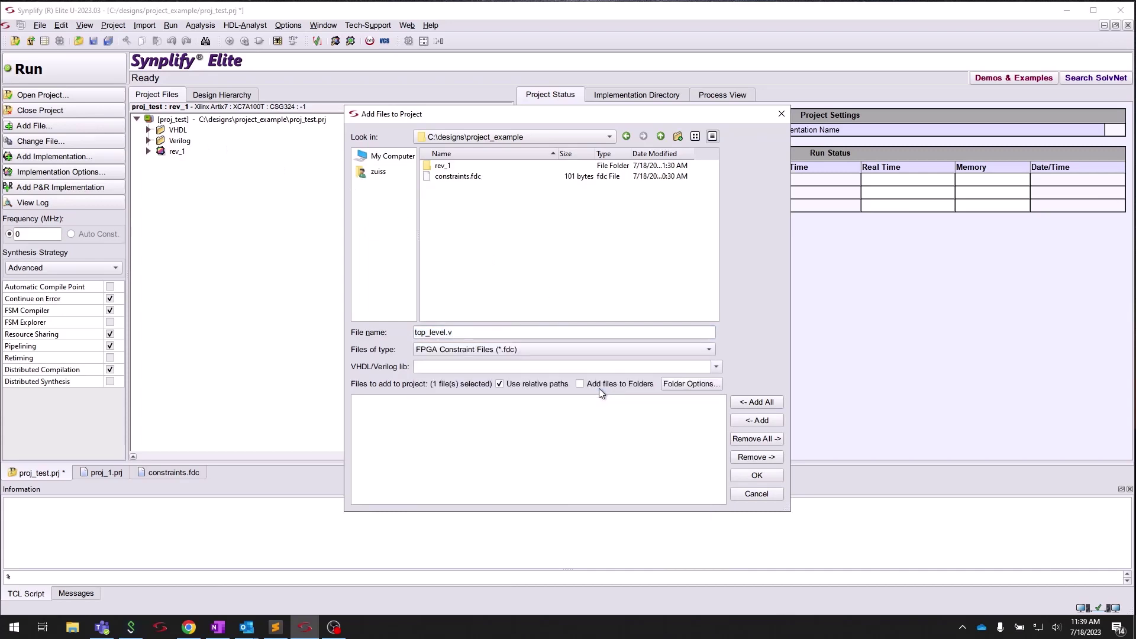
{"action": "left_click", "coordinate": [456, 178]}
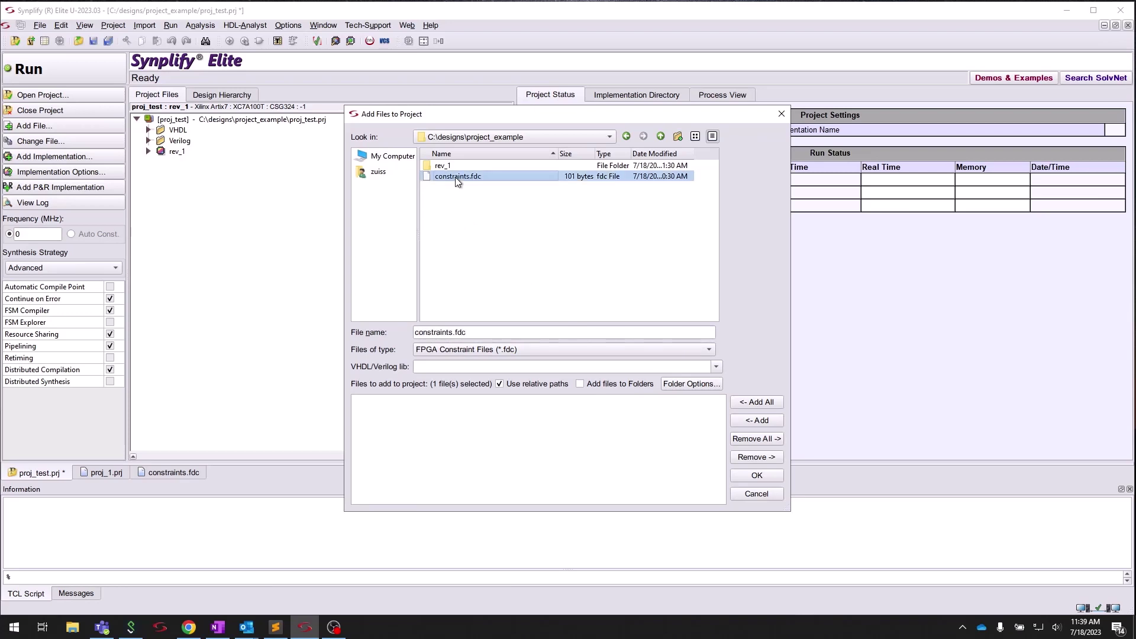
{"action": "left_click", "coordinate": [769, 420]}
{"action": "left_click", "coordinate": [757, 476]}
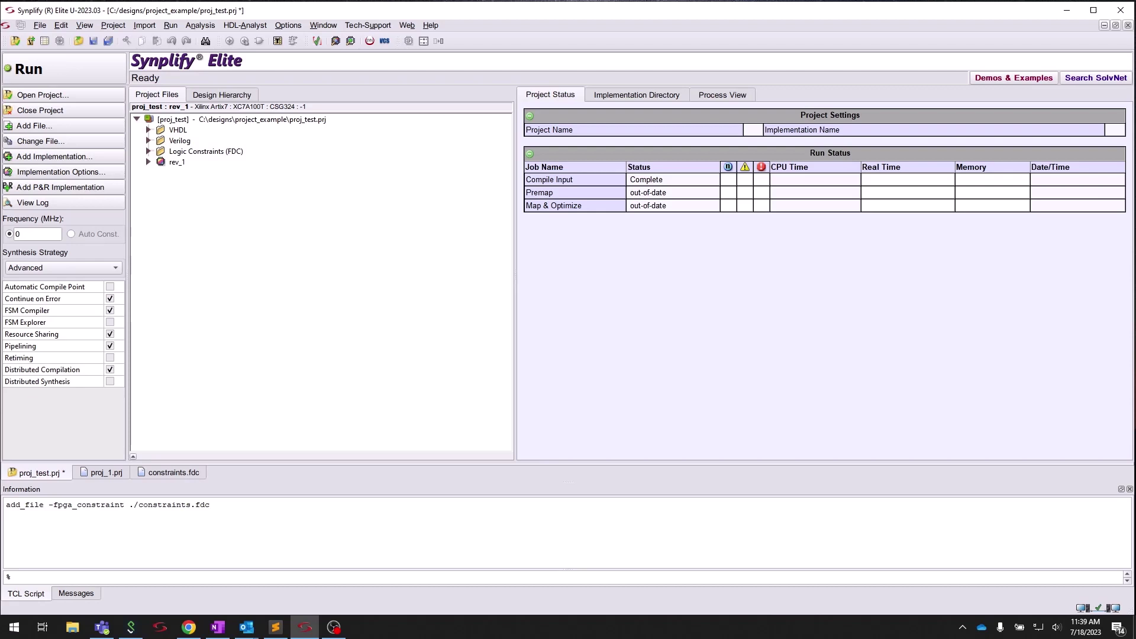
Run synthesis on rev_1, ending with 0 errors, 4 warnings and 36 notes.
{"action": "left_click", "coordinate": [333, 626]}
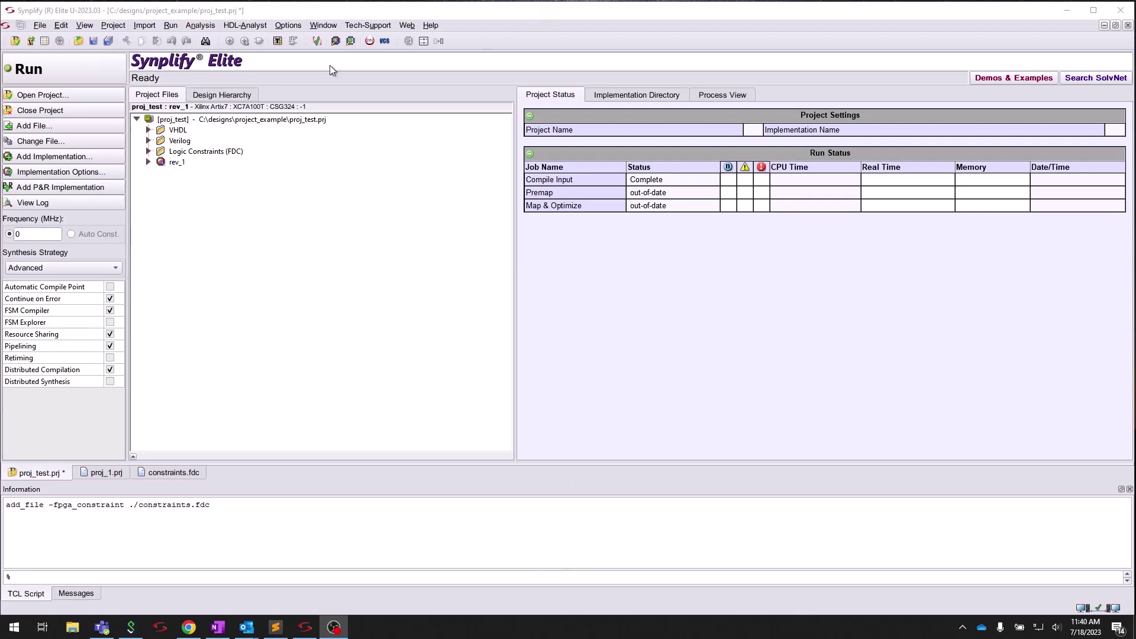
{"action": "left_click", "coordinate": [112, 73]}
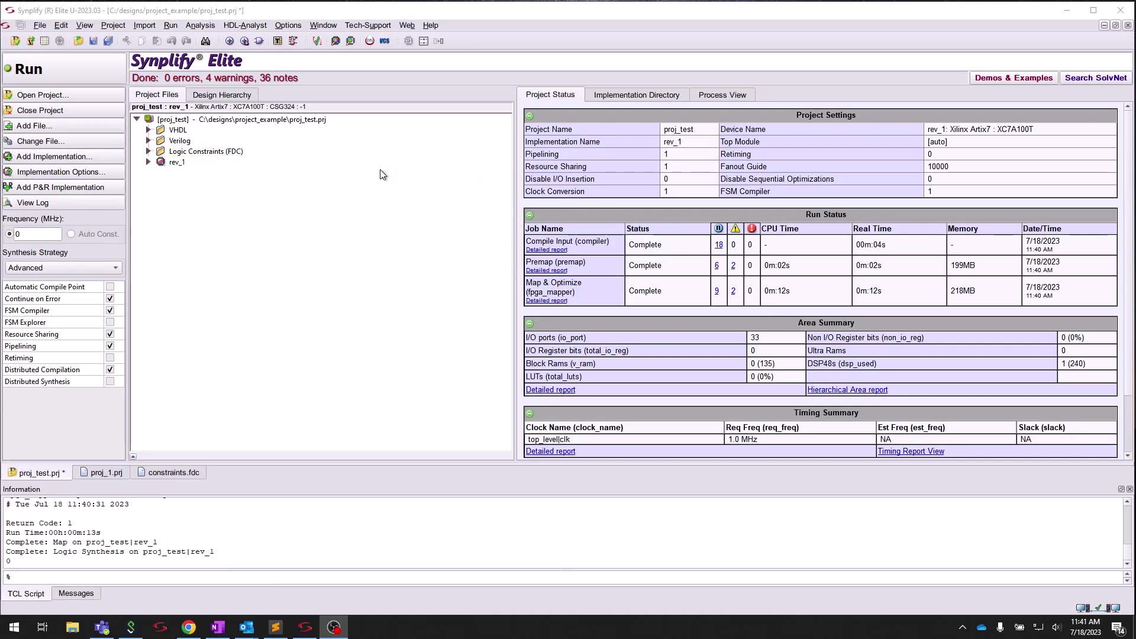
Open proj_test.prj as text, scroll through it, then return to the run summary.
{"action": "left_click", "coordinate": [215, 121]}
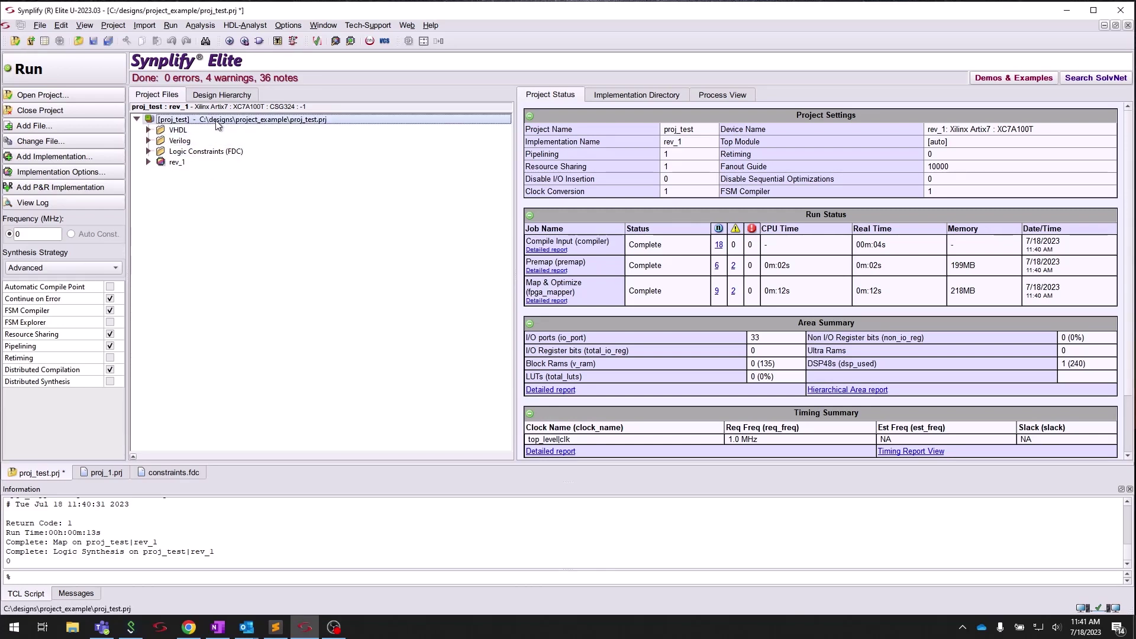
{"action": "right_click", "coordinate": [216, 122]}
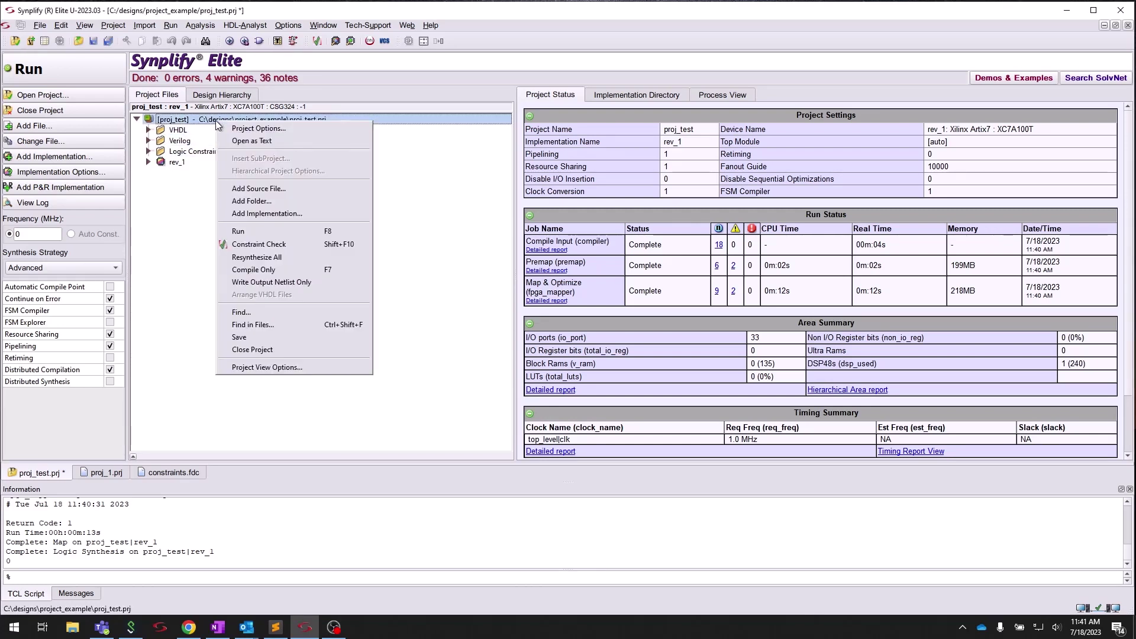
{"action": "left_click", "coordinate": [253, 142]}
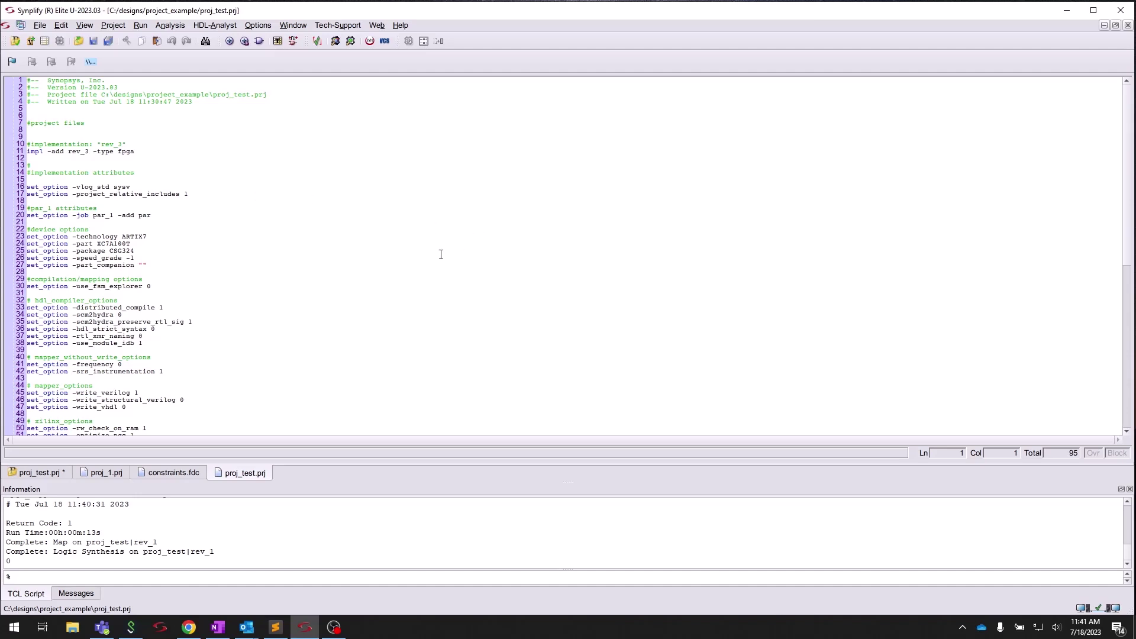
{"action": "scroll", "coordinate": [441, 254], "scroll_direction": "down", "scroll_amount": 2}
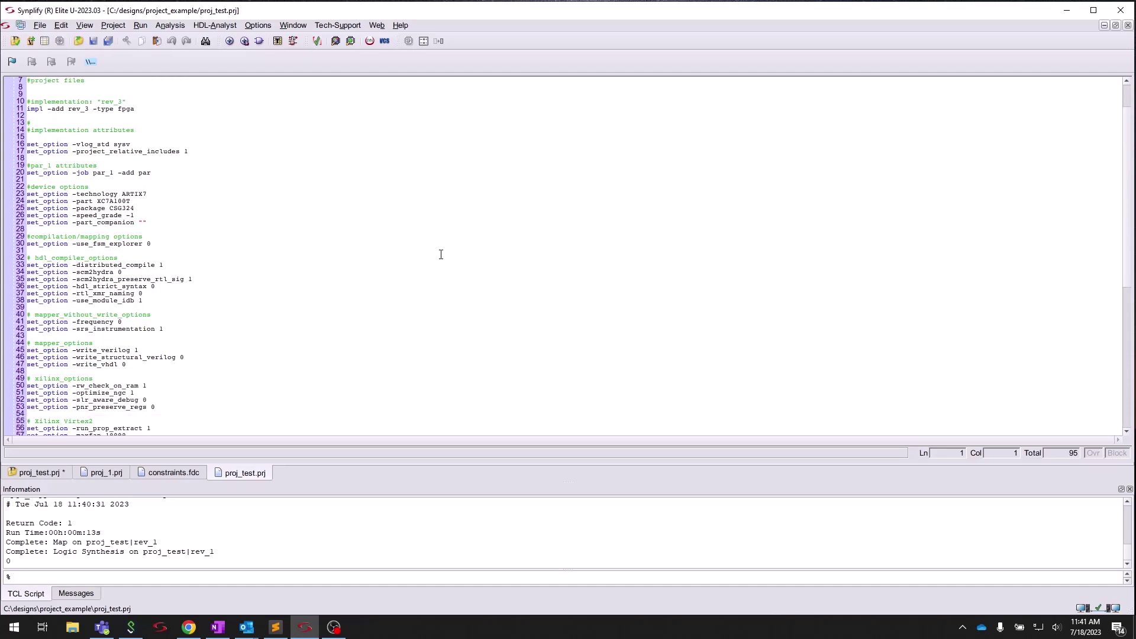
{"action": "left_click", "coordinate": [44, 473]}
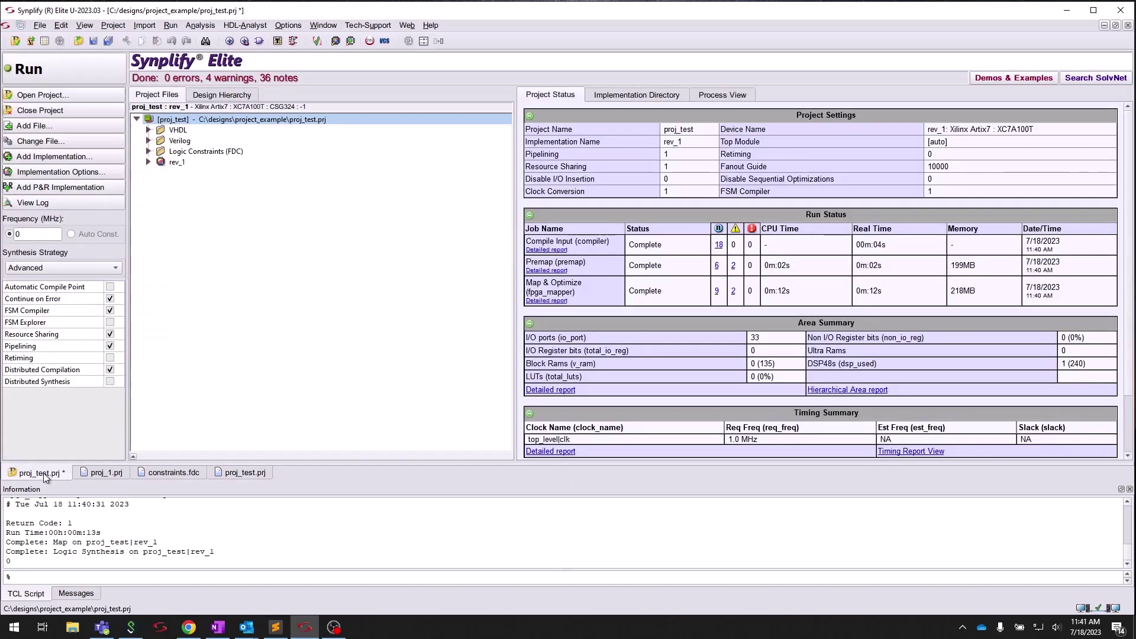